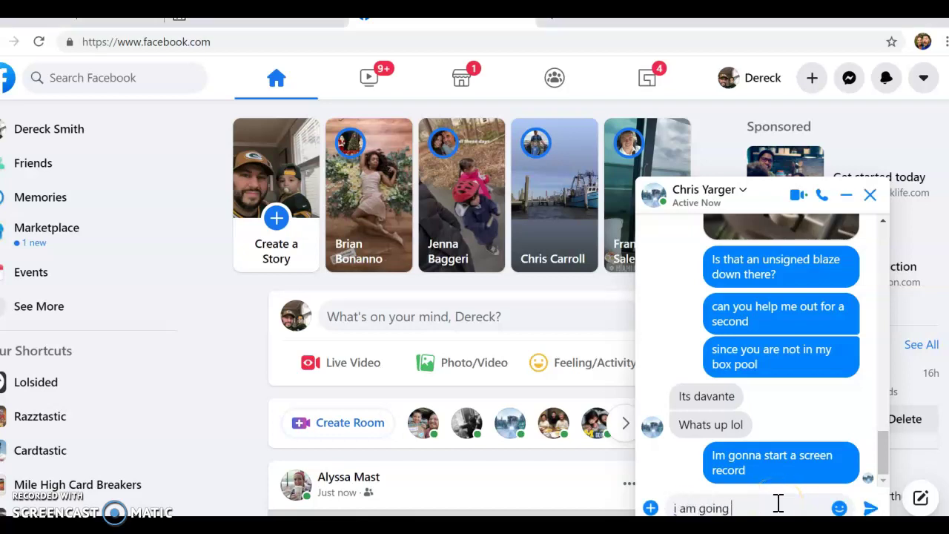
text(to ask to you pick)
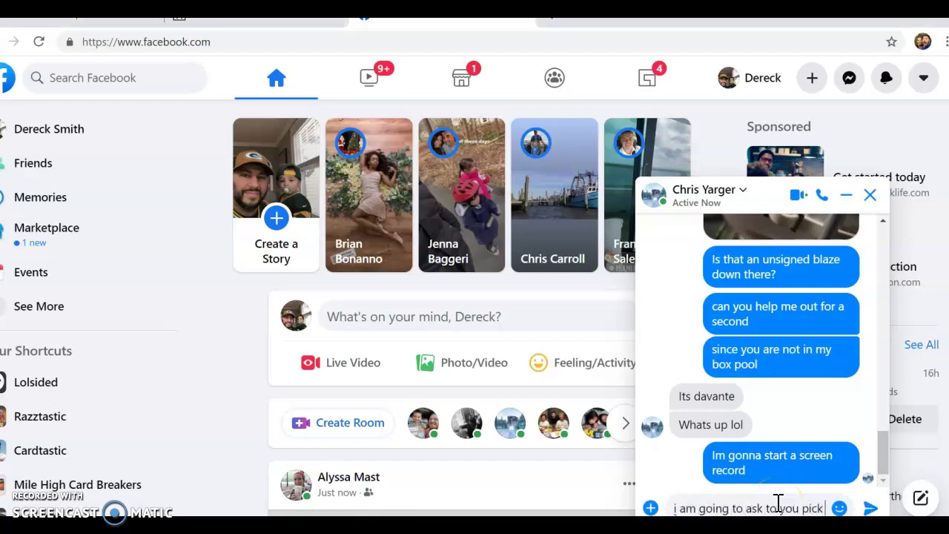
text( 2 numb)
Send the friend a message asking them to pick a number from 1 to 12.
key(BackSpace)
key(BackSpace)
key(BackSpace)
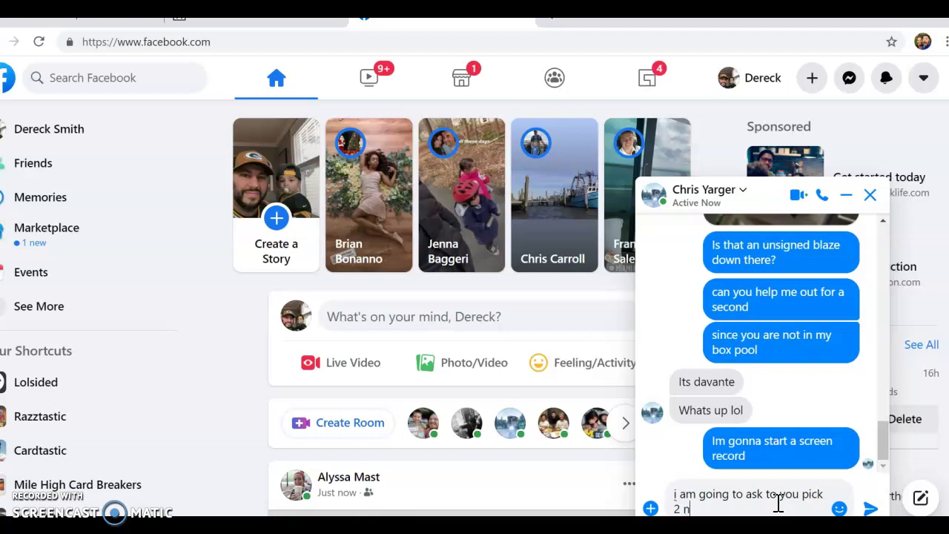
key(BackSpace)
key(BackSpace)
text(a numb)
key(BackSpace)
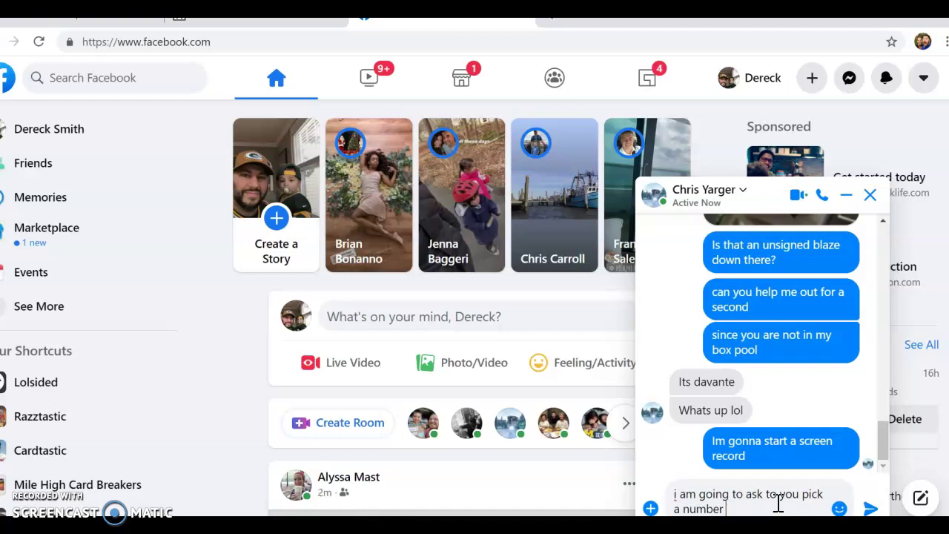
text(1-12)
key(Return)
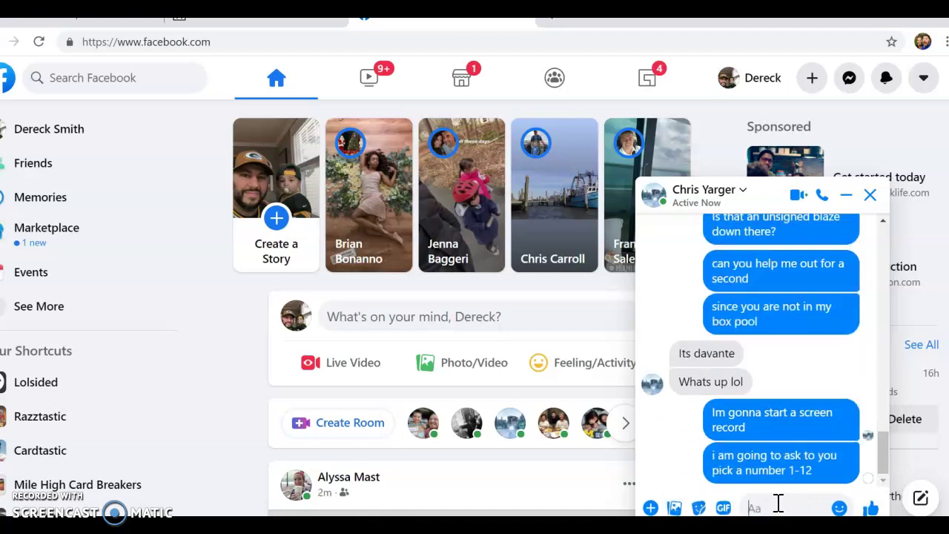
text(one for afc 1)
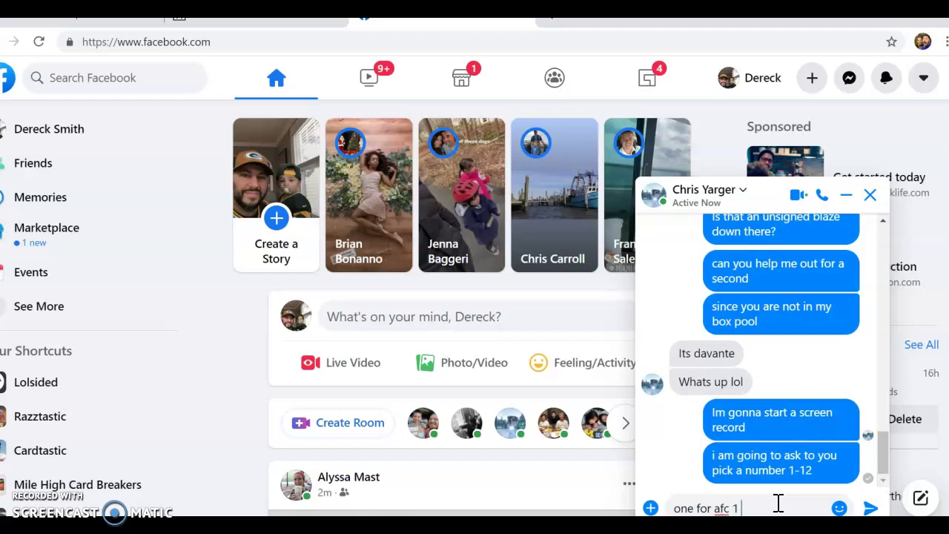
Send follow-ups saying one pick is for AFC and one for NFC, and the boxes get randomized.
key(BackSpace)
text(one f)
text(c)
key(Return)
text(then)
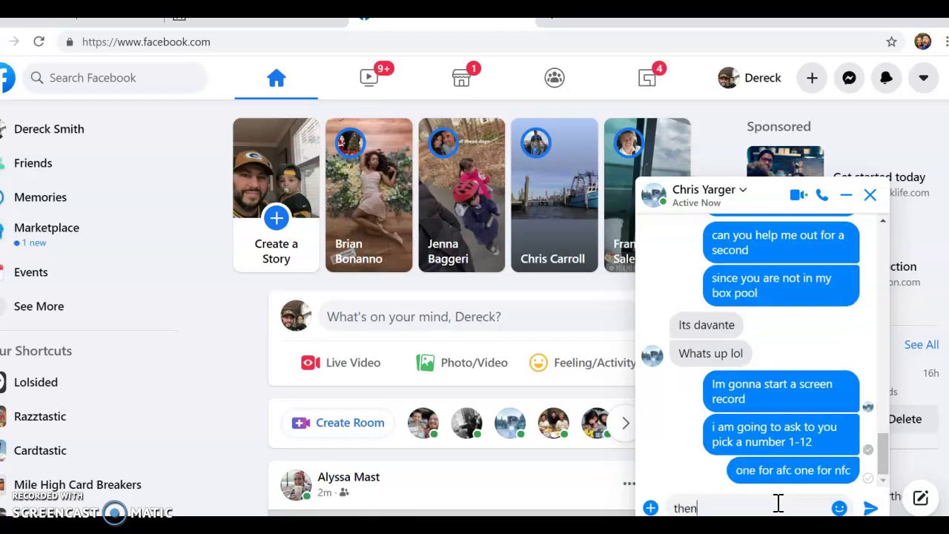
text( i can rand)
text(omize my b)
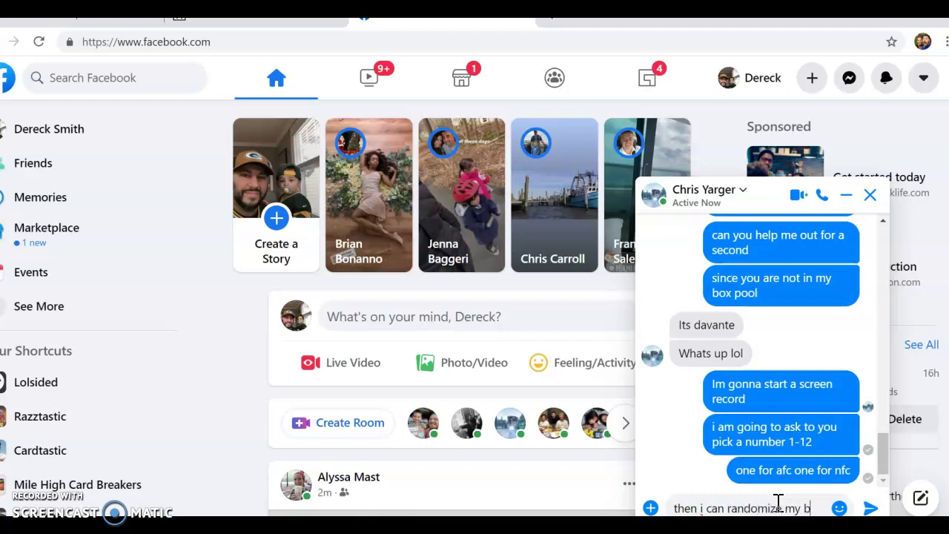
text(oxes with a neu)
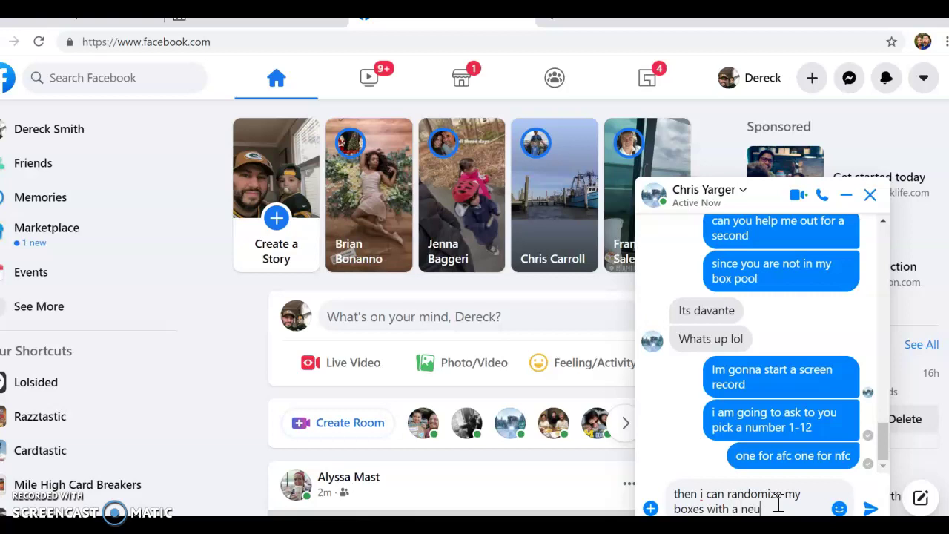
text(tral party)
key(Return)
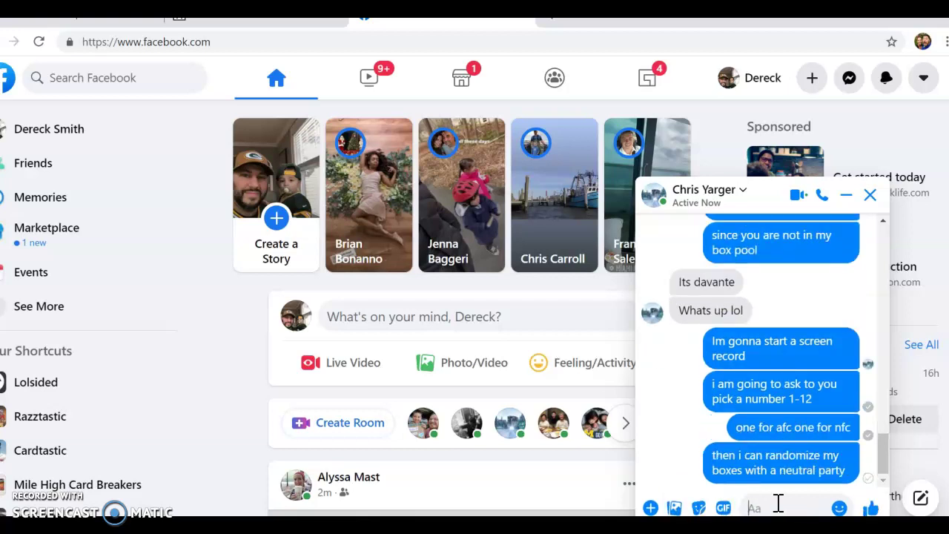
Open RANDOM.ORG's List Randomizer and start in its item box.
click(319, 11)
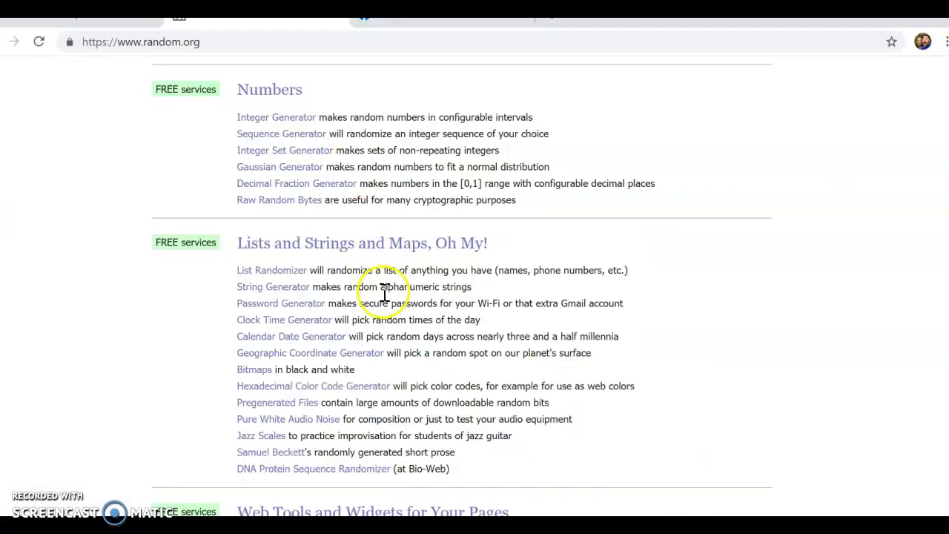
click(289, 275)
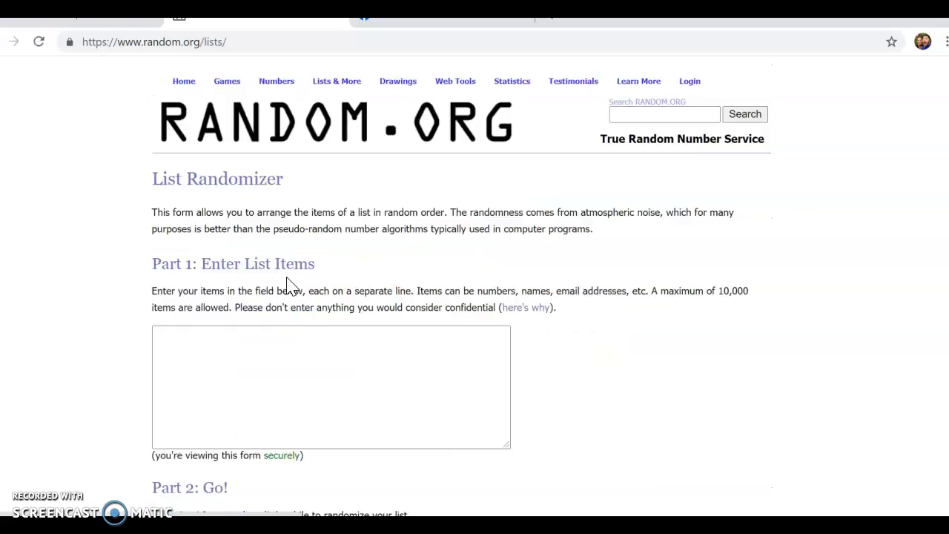
click(227, 335)
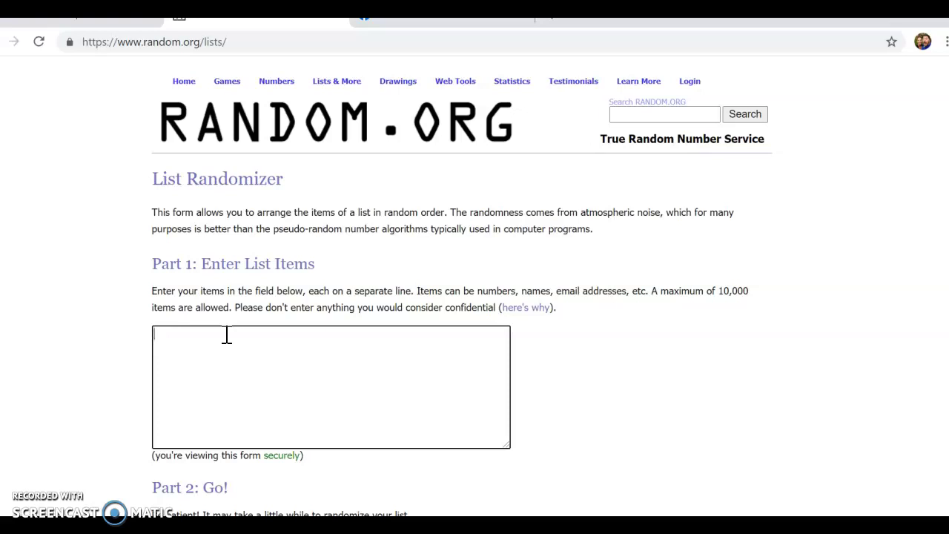
text(12)
Enter the numbers 0 through 9 in the list, one per line.
key(Return)
text(4)
key(Return)
text(5)
key(Return)
text(6)
key(Return)
key(Return)
text(9)
key(Return)
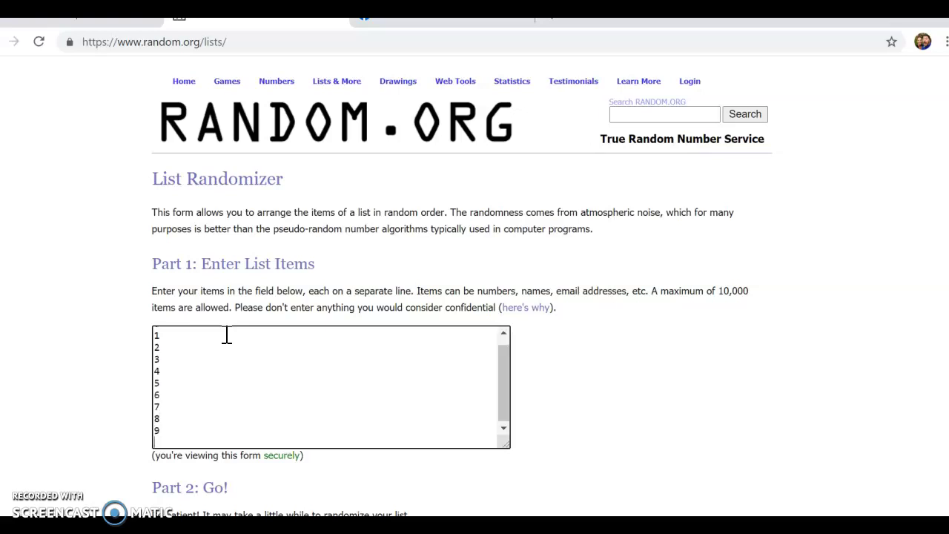
scroll(165, 377, up, 1)
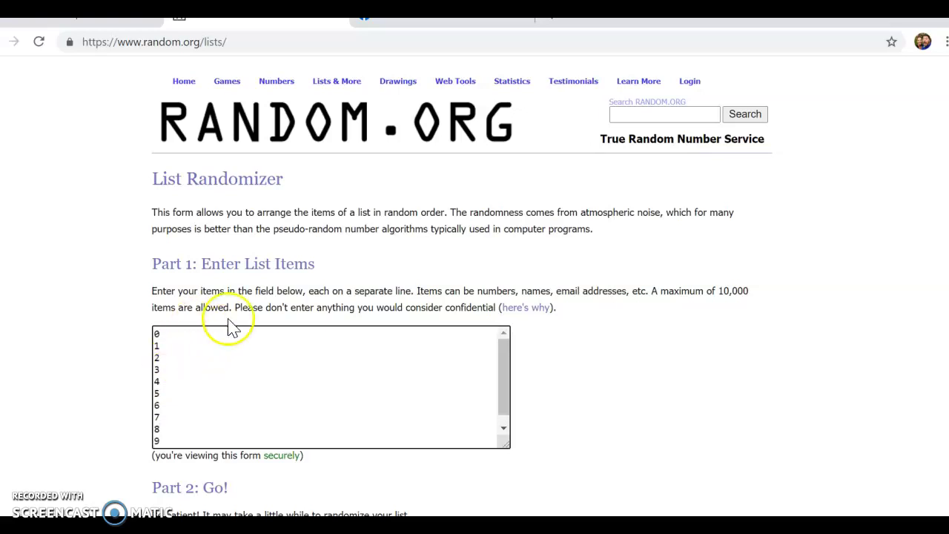
In the Messenger chat, send a message asking the friend for the first number.
click(415, 13)
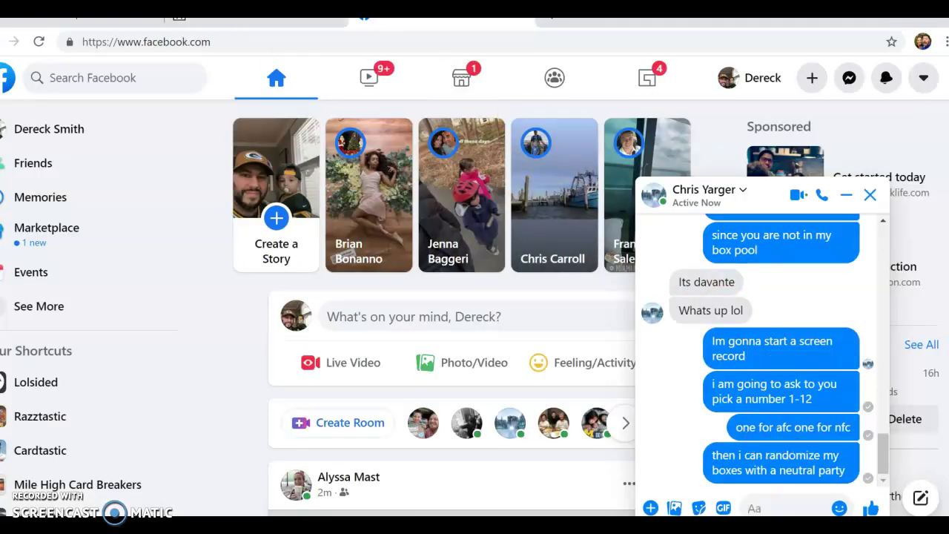
click(799, 504)
text(first o)
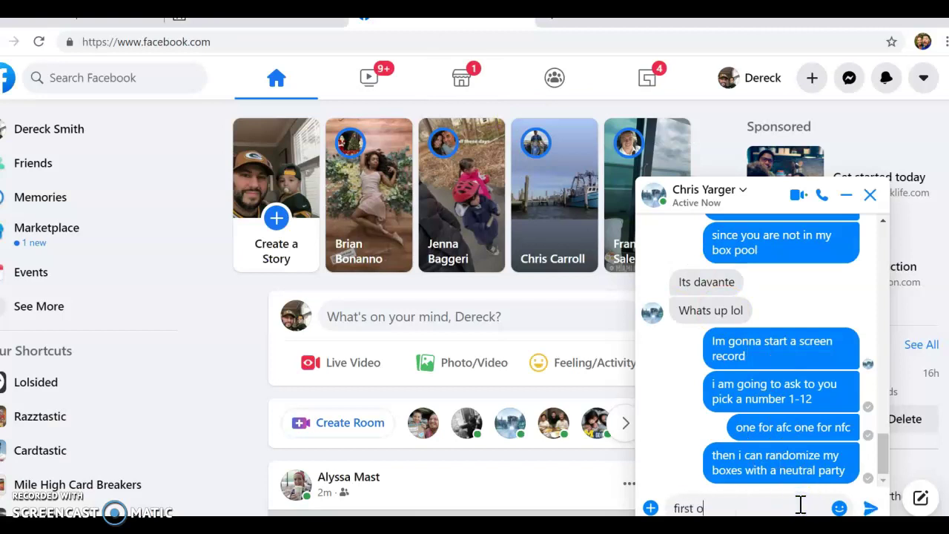
text(ne pick a number 1)
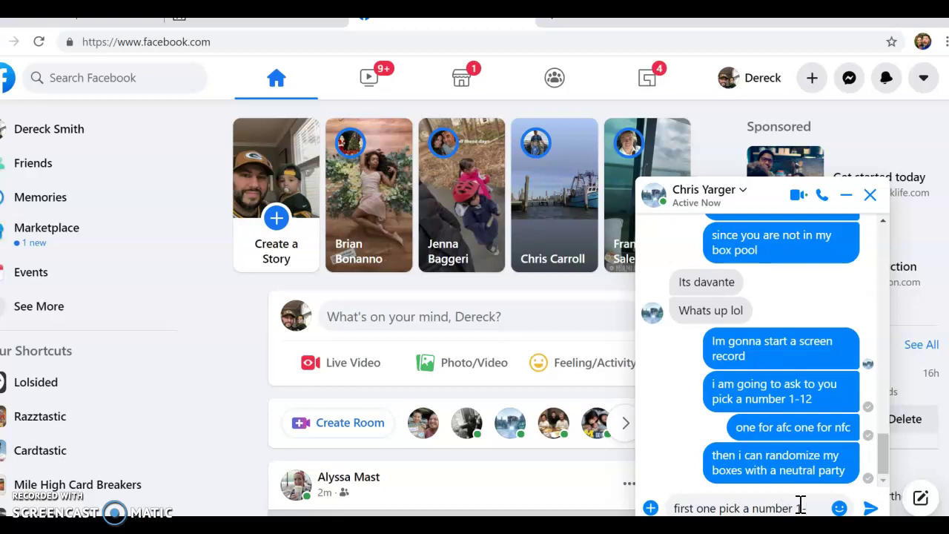
text(-12)
key(Return)
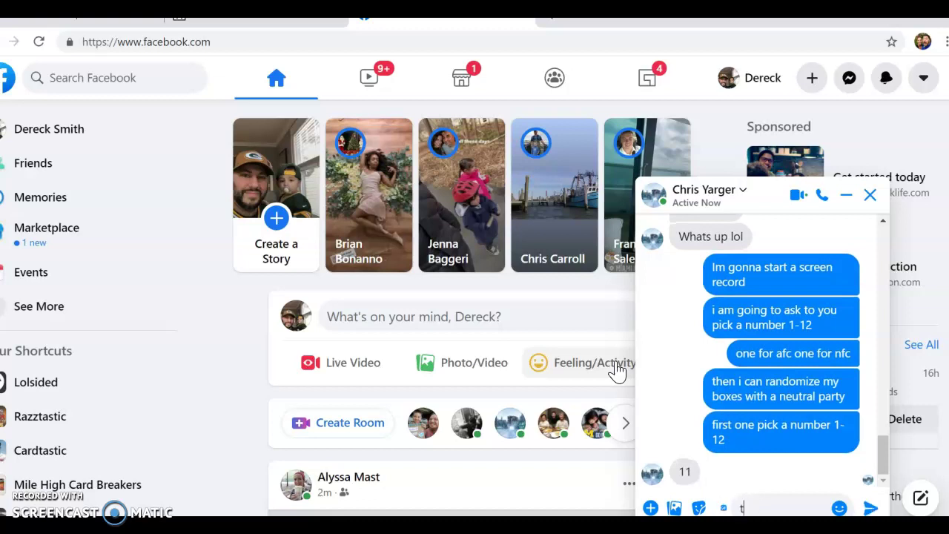
text(thank you give me a se)
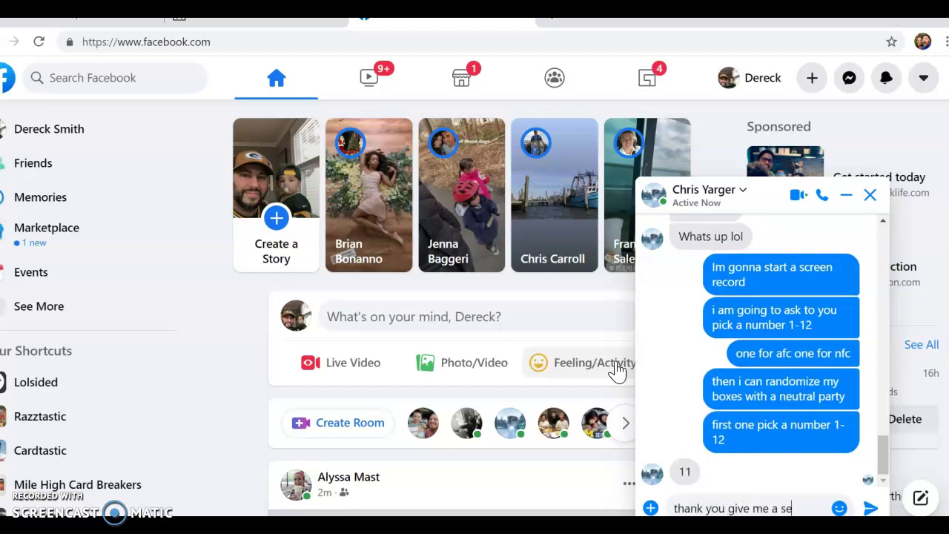
text(cond please let me r)
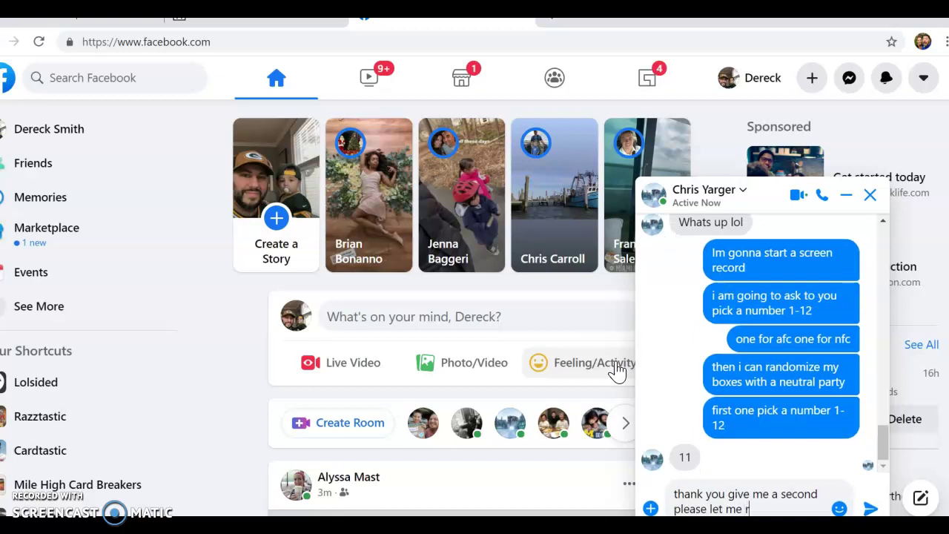
text(andomize this one)
Thank the friend for picking 11 and ask for a second number.
key(Return)
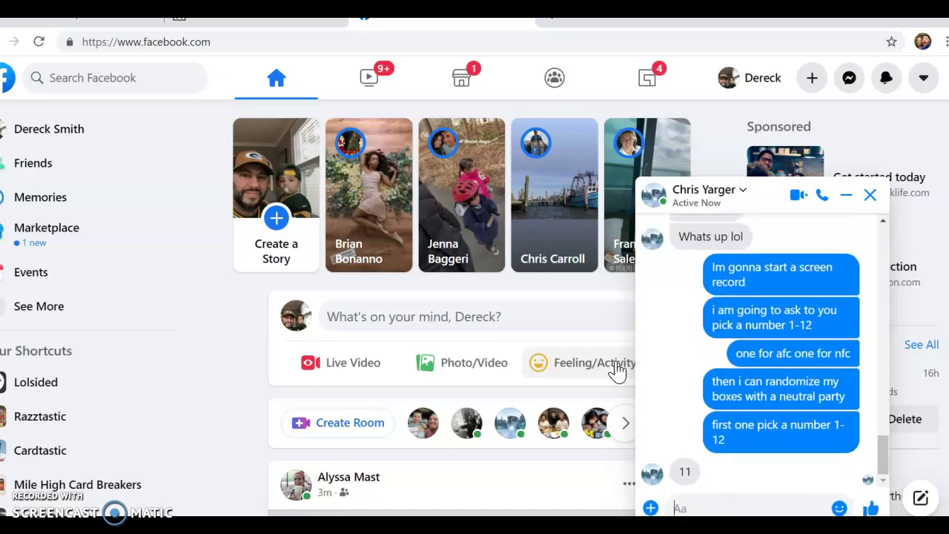
text(in t)
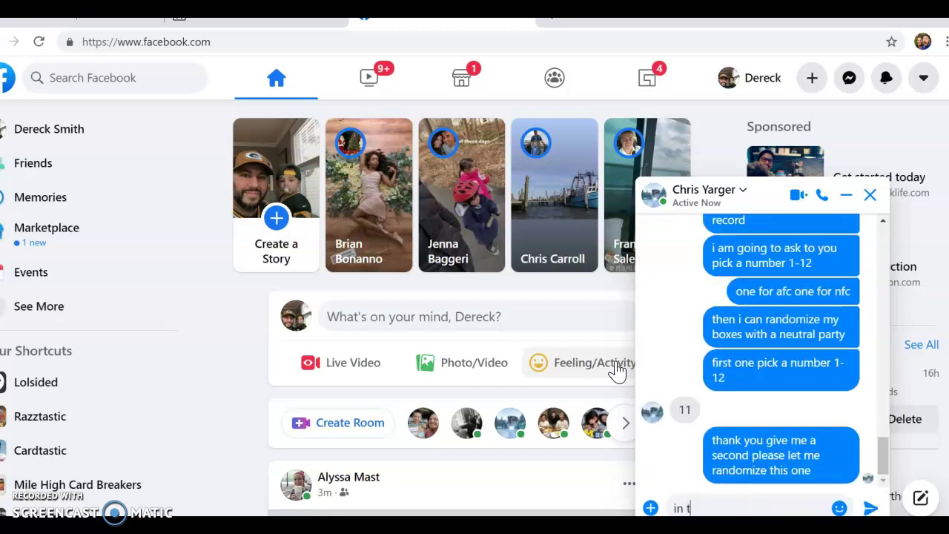
text(he mean time )
text(pick a numb)
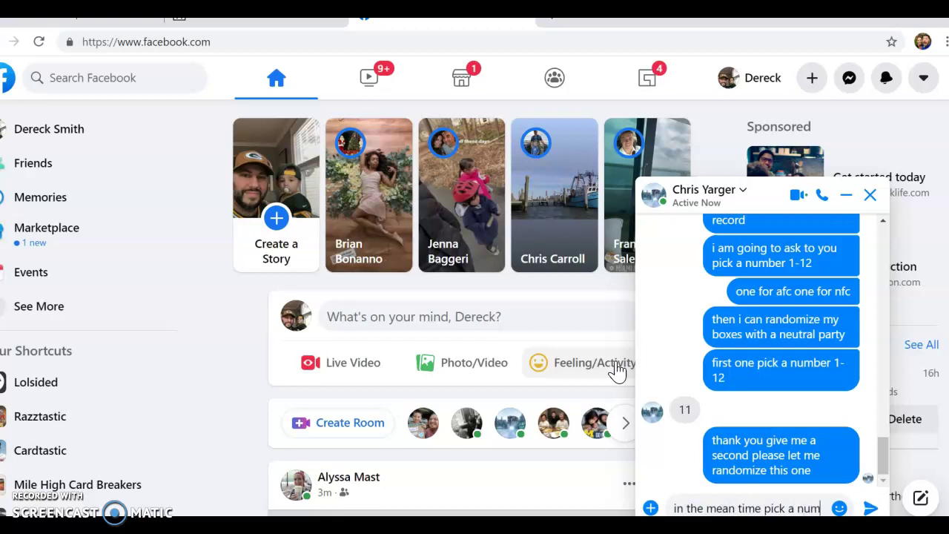
text(er for the second)
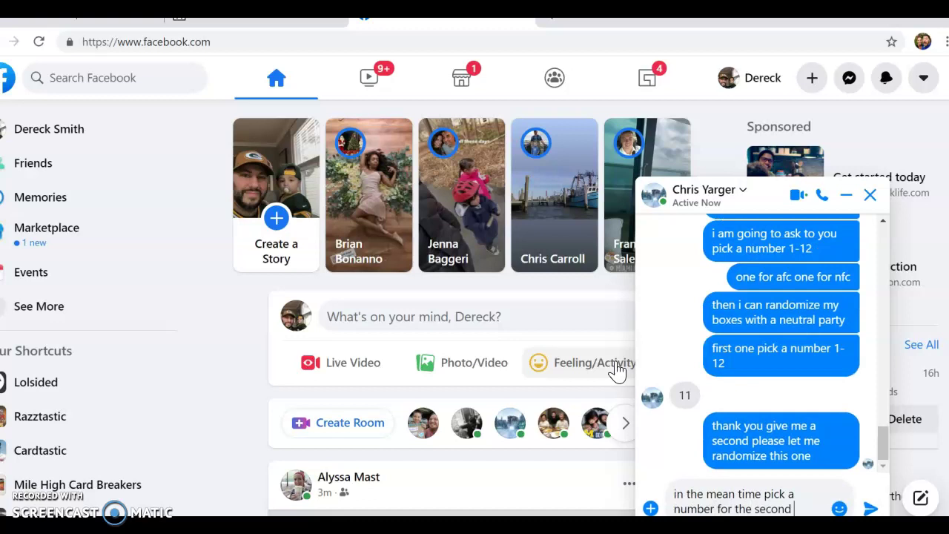
text( one)
key(Return)
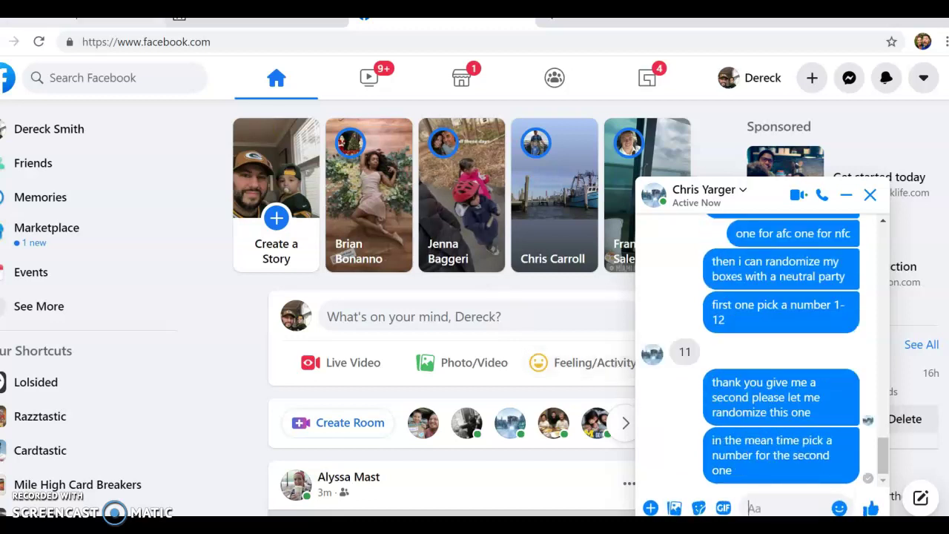
click(245, 15)
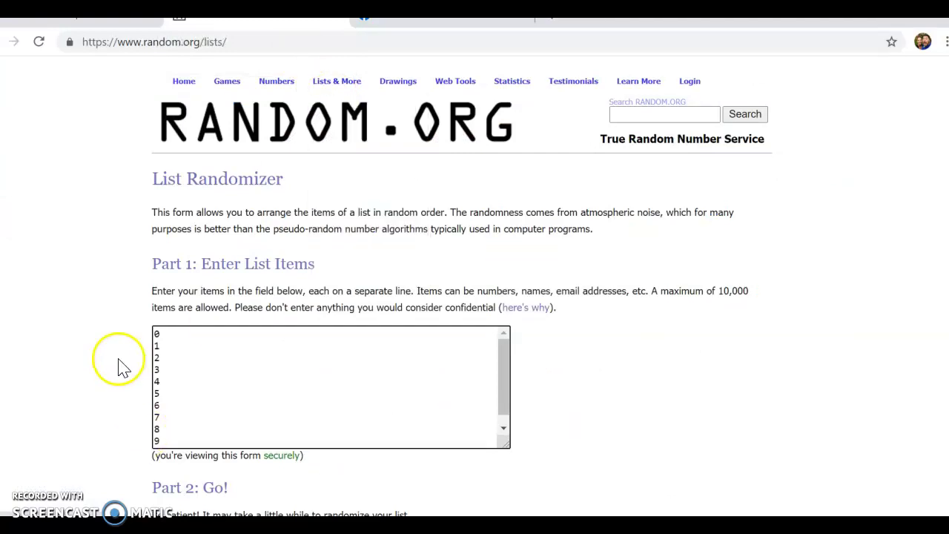
scroll(133, 364, down, 1)
click(202, 473)
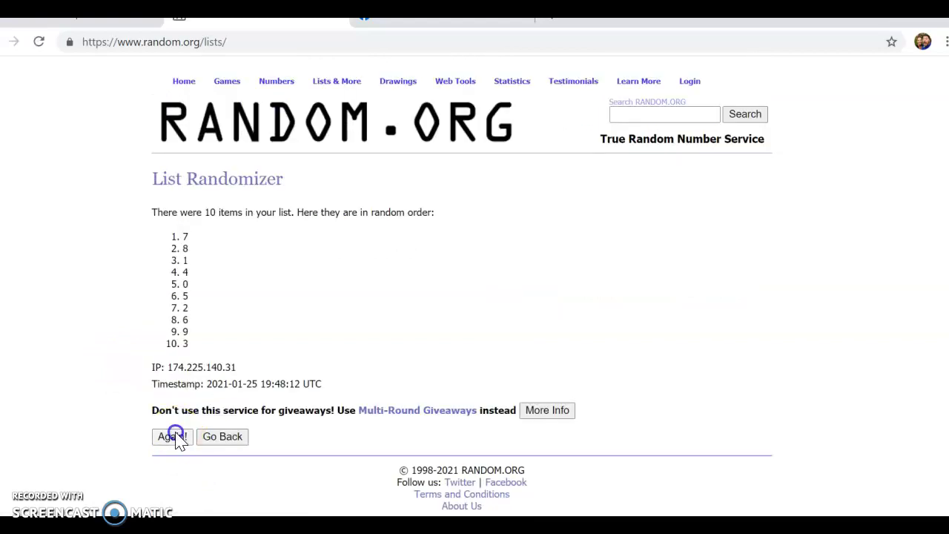
click(172, 437)
click(173, 463)
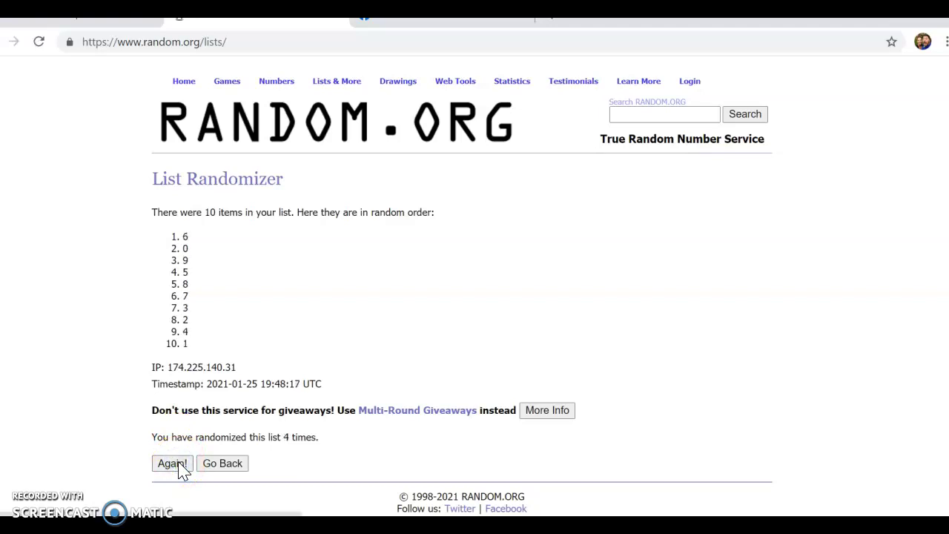
click(173, 464)
click(179, 461)
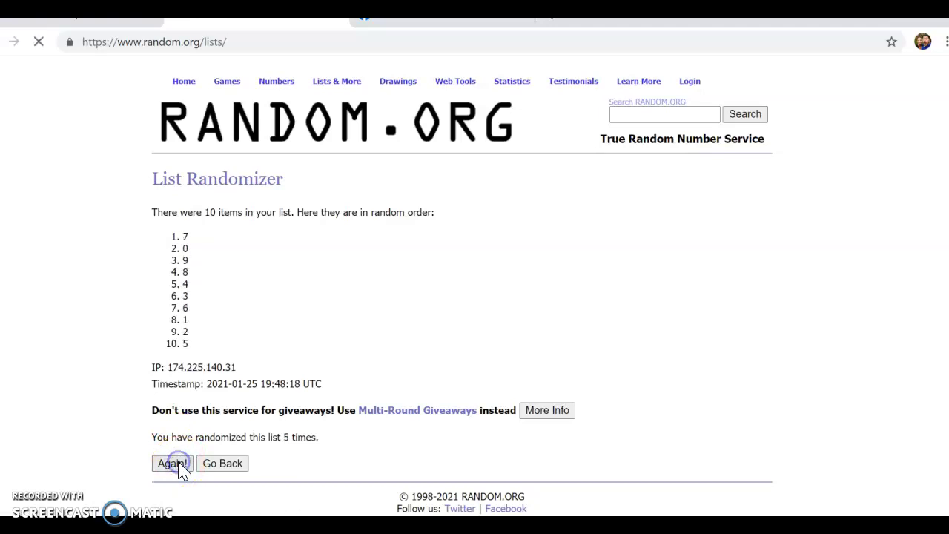
click(179, 461)
click(179, 463)
click(179, 464)
click(178, 461)
click(179, 461)
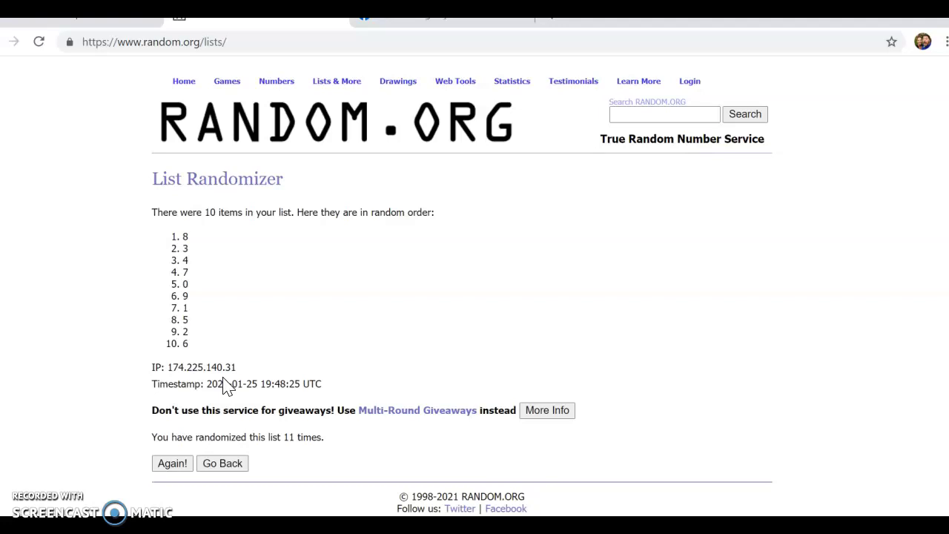
Go back, reload and resubmit the form, then reopen List Randomizer from the RANDOM.ORG home page.
click(241, 463)
click(128, 43)
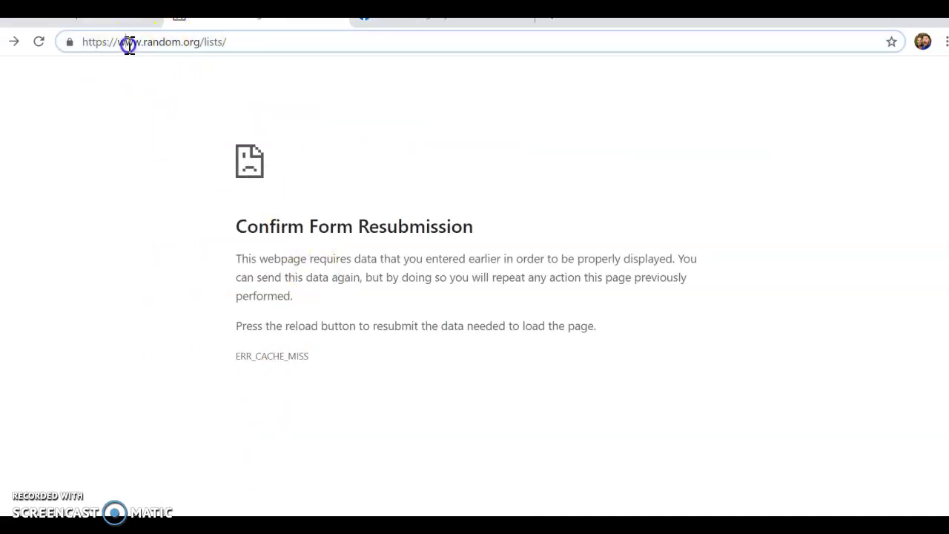
click(39, 43)
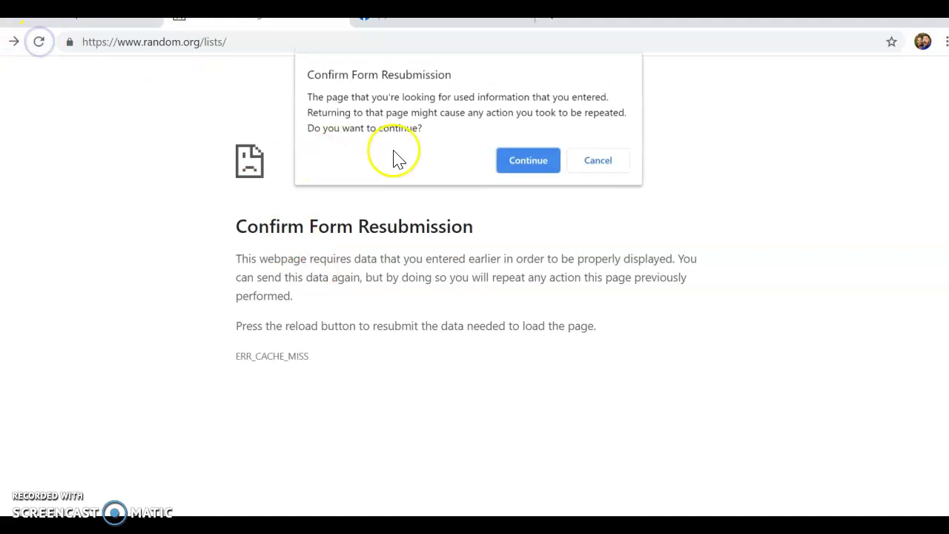
click(516, 161)
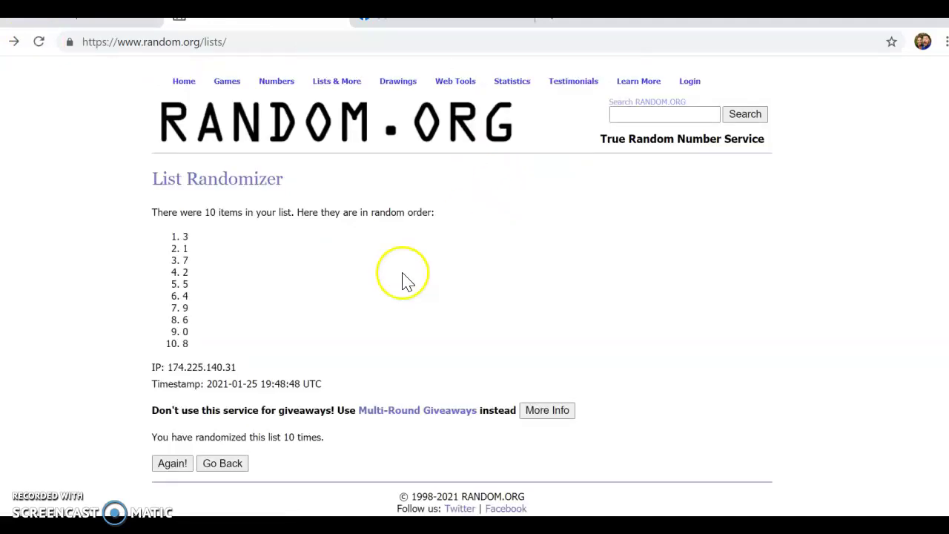
click(185, 83)
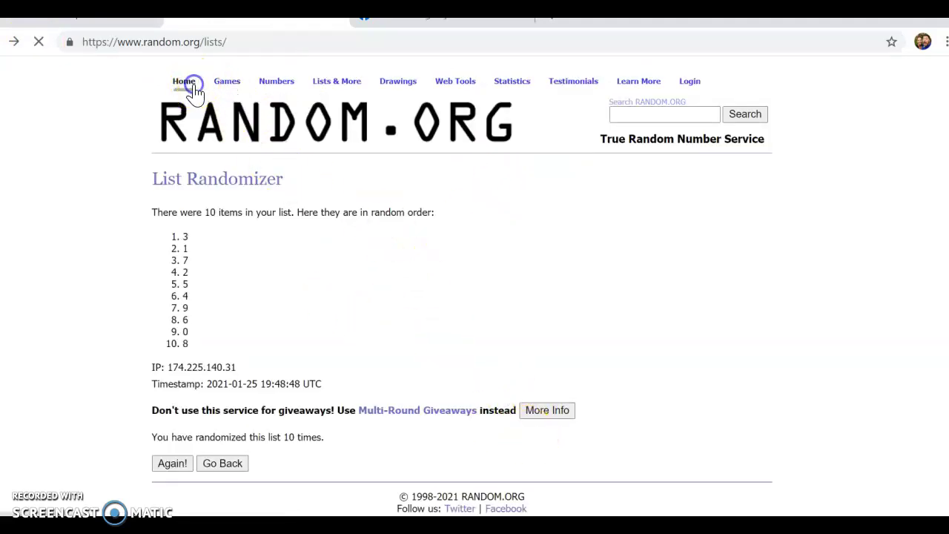
scroll(393, 297, down, 4)
scroll(334, 393, down, 1)
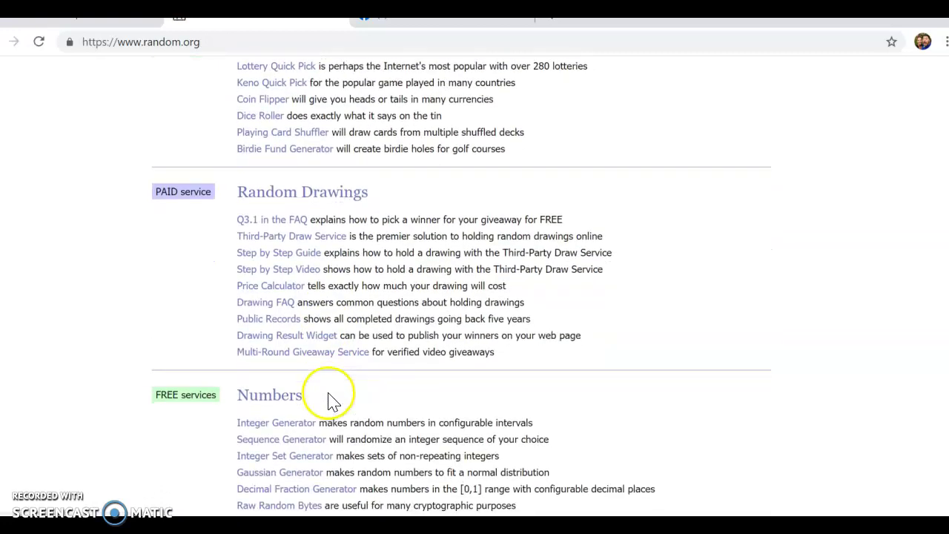
scroll(312, 356, down, 2)
scroll(286, 297, down, 2)
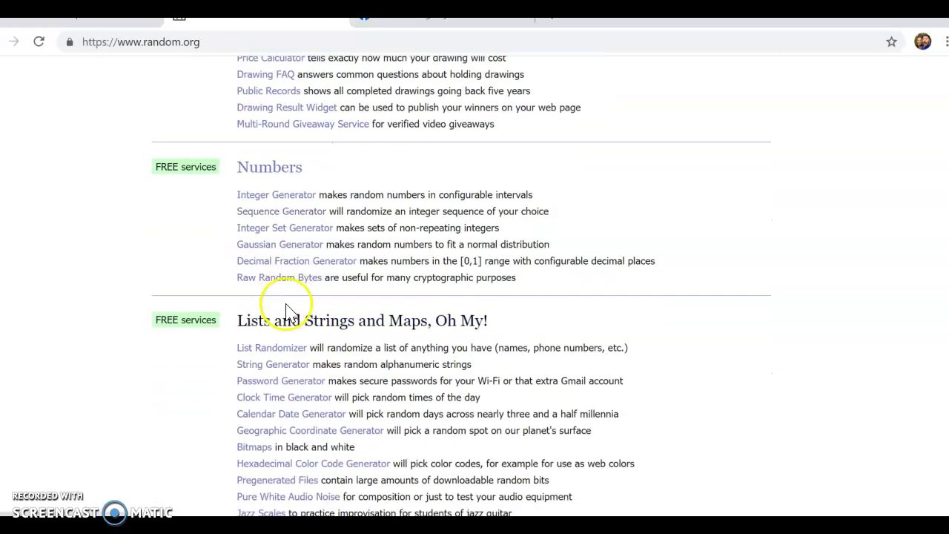
click(284, 348)
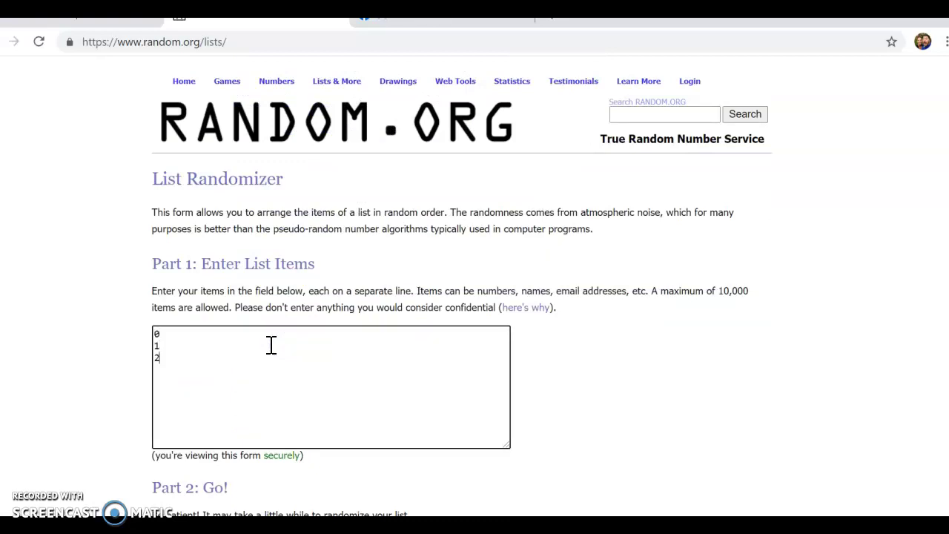
Re-enter the numbers 0 through 9, one per line, in the fresh list box.
key(Return)
text(5)
key(Return)
text(8)
key(Return)
text(9)
key(Return)
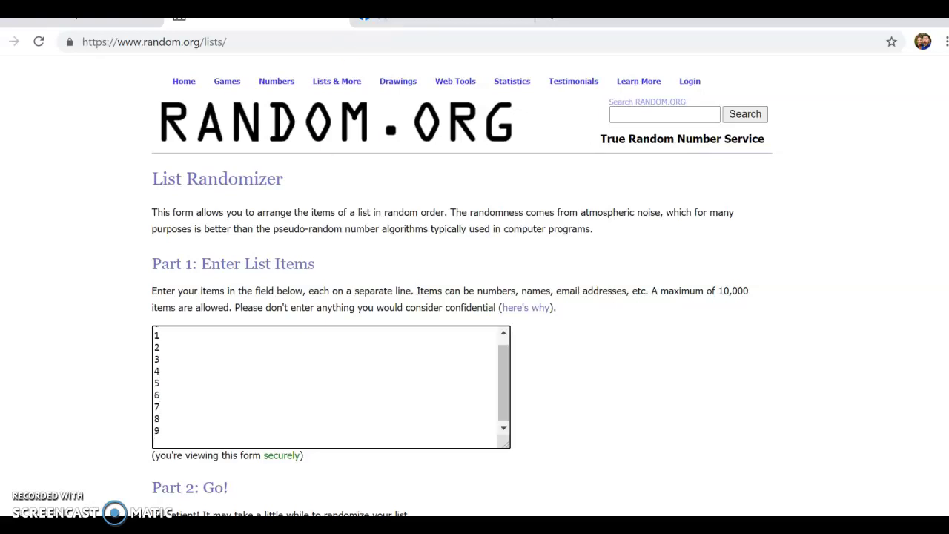
Send the friend a thank-you in Messenger for picking 5.
click(445, 22)
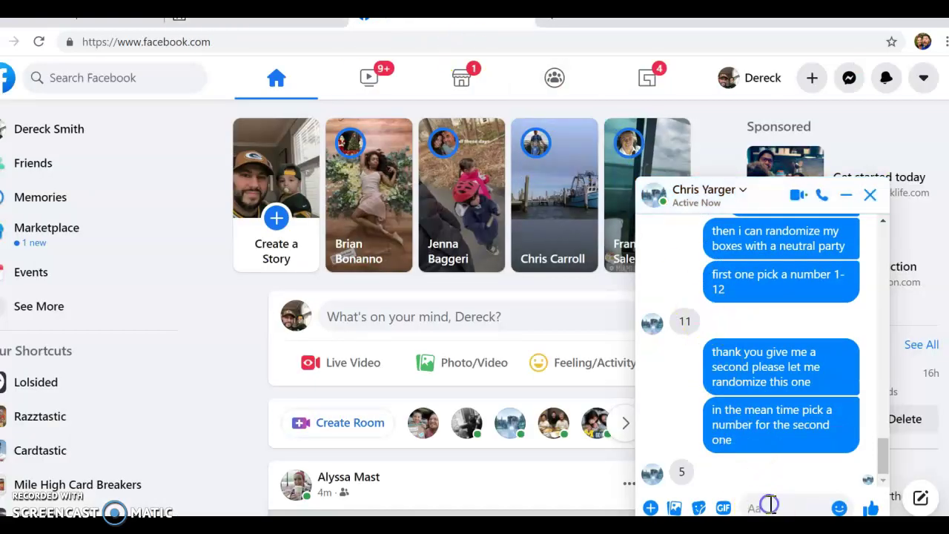
text(thank you)
key(Return)
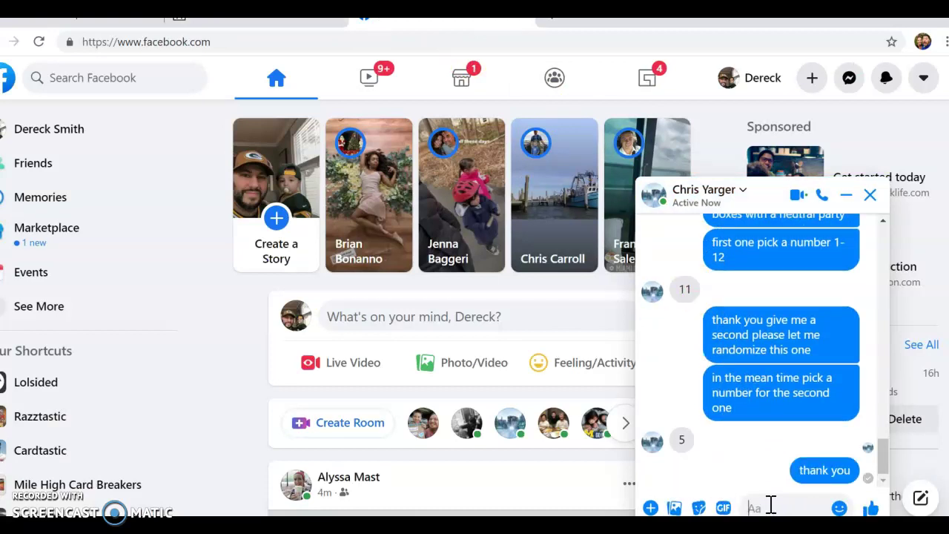
click(614, 99)
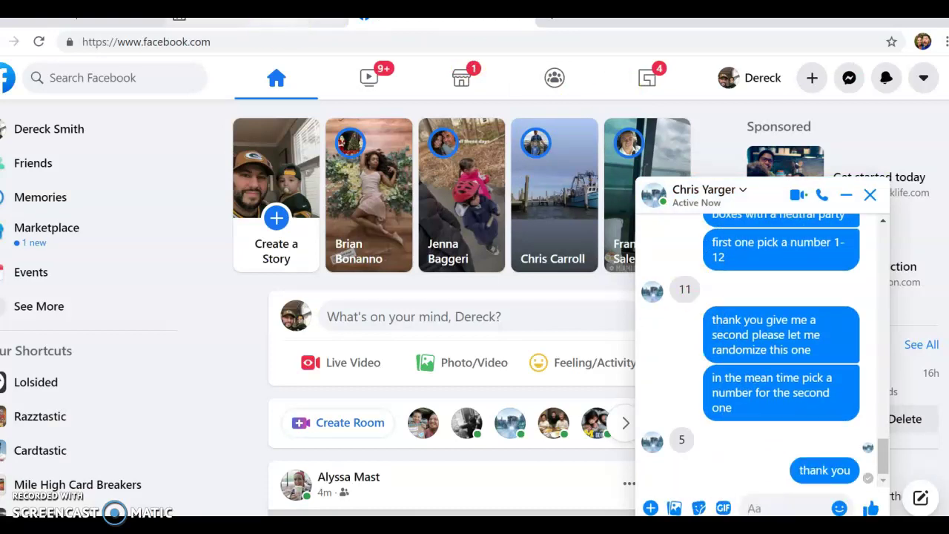
click(260, 11)
scroll(191, 460, down, 2)
click(182, 441)
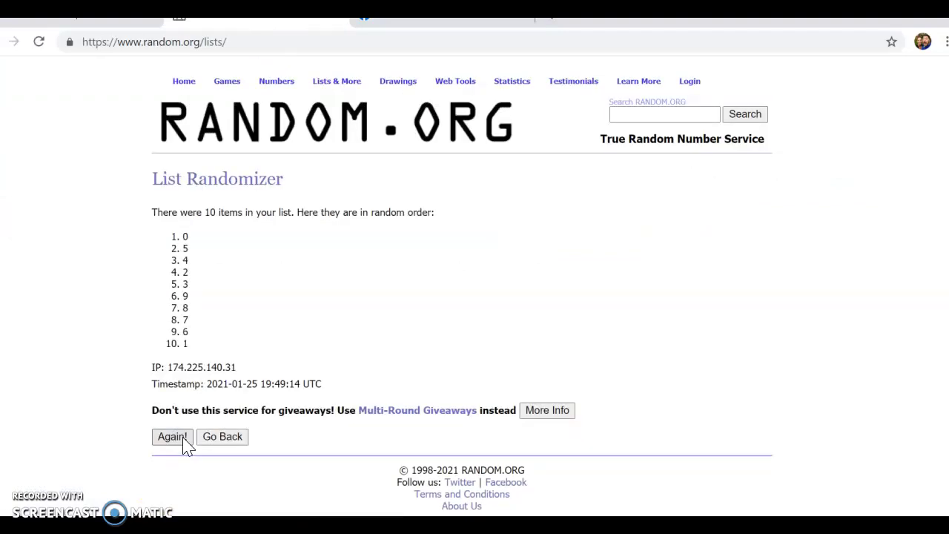
click(184, 441)
click(169, 461)
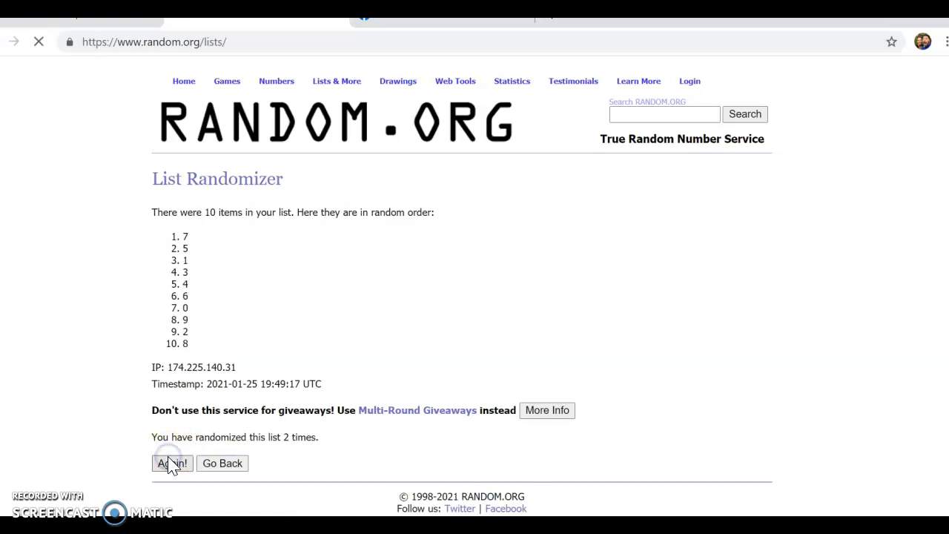
click(168, 461)
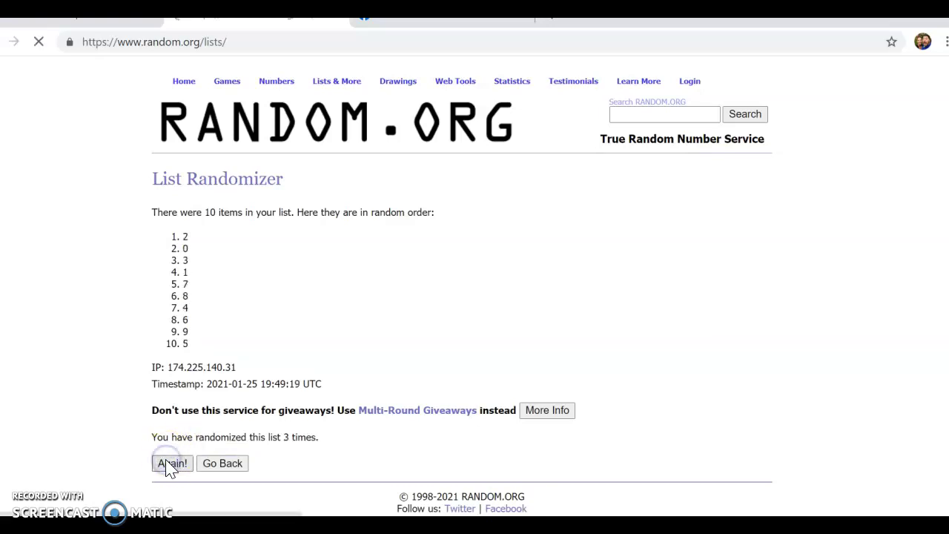
click(168, 461)
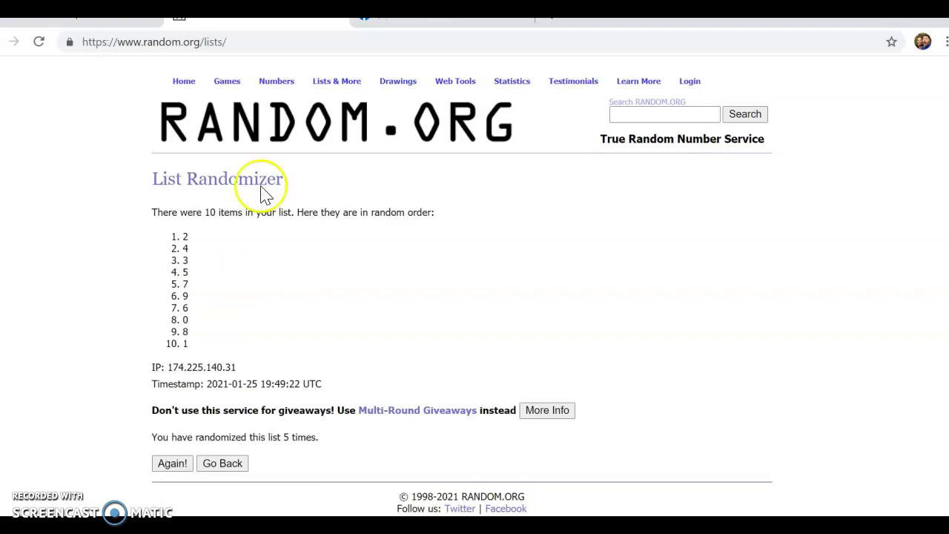
click(359, 14)
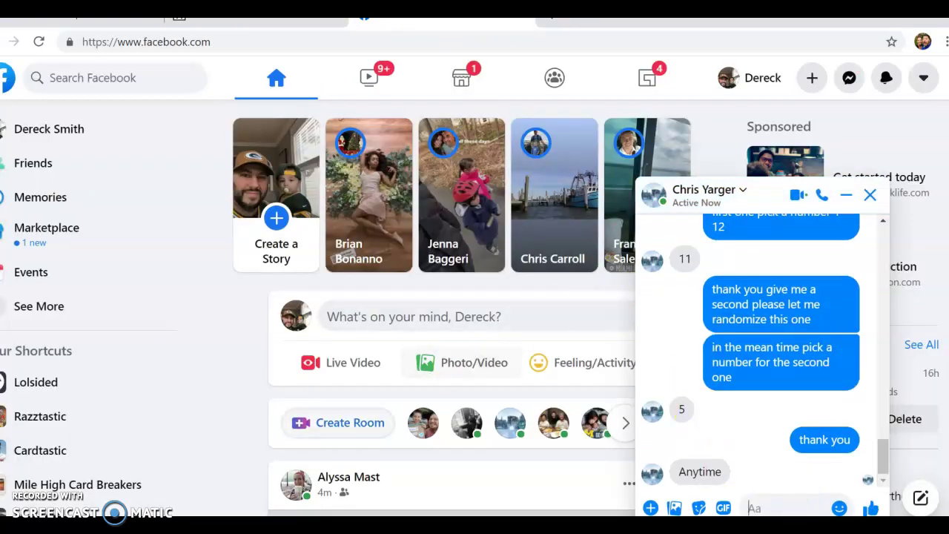